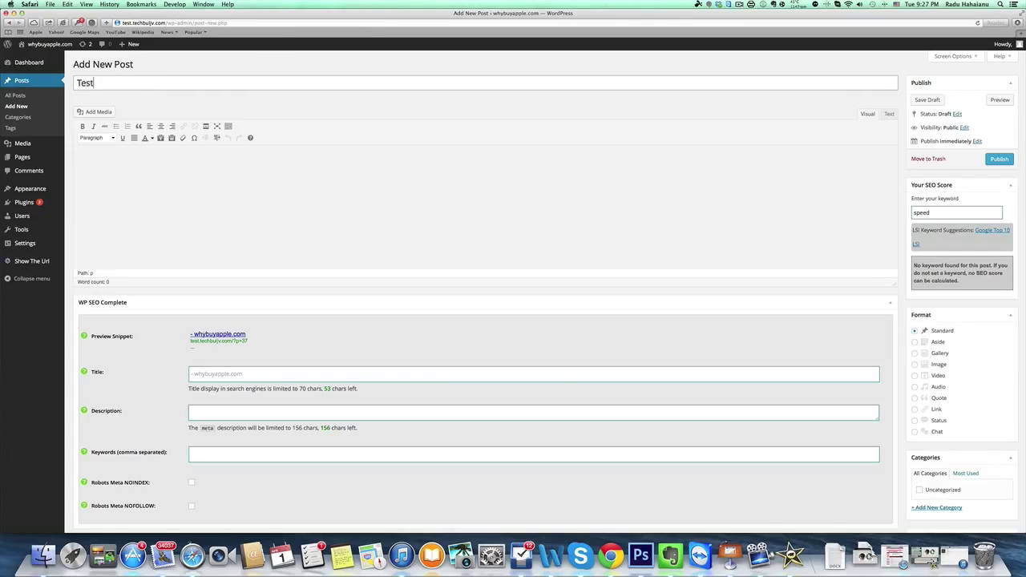
- Write the post body 'This is a test.'
key(Tab)
text(This is a)
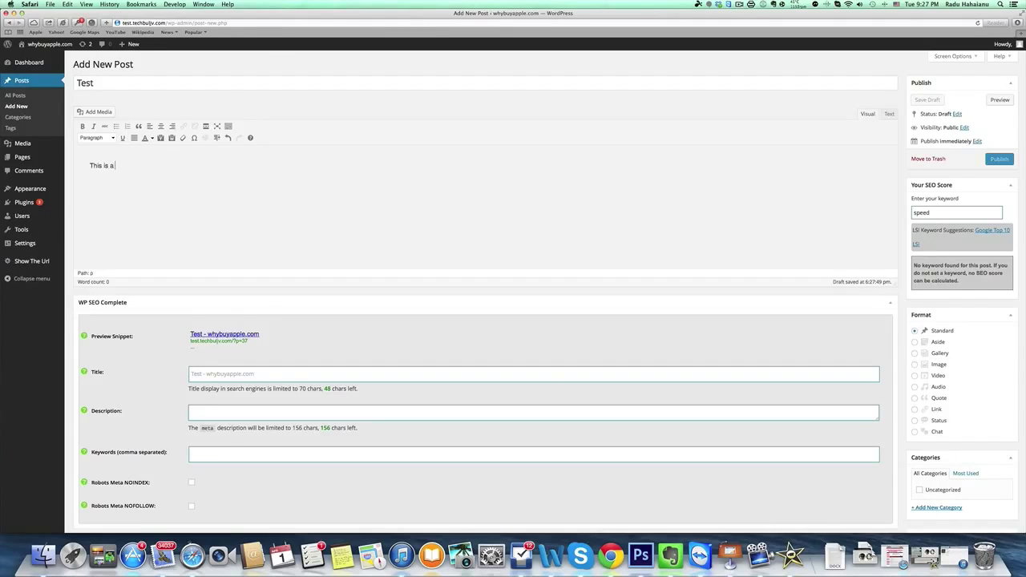
text( test.)
scroll(214, 250, down, 3)
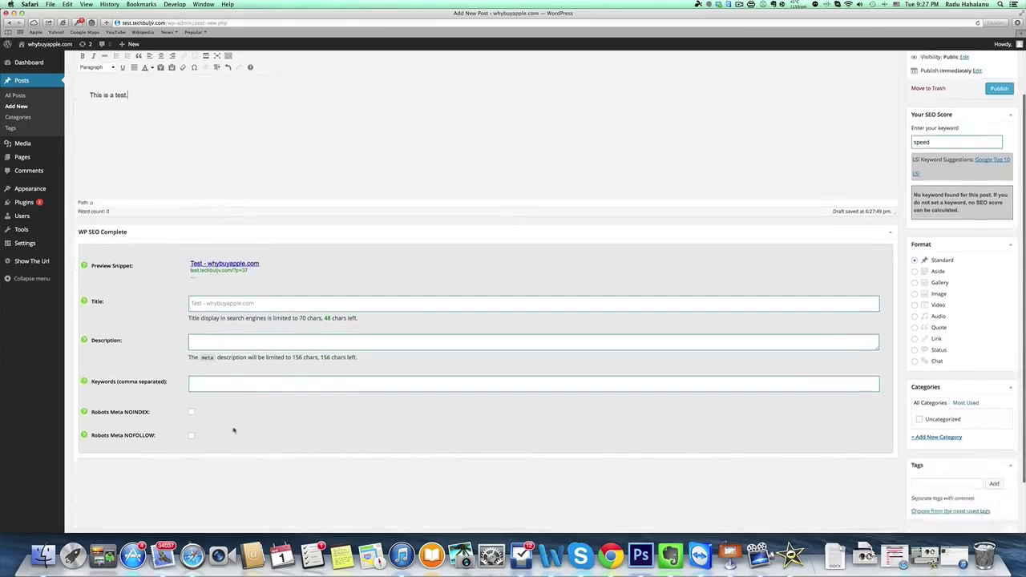
scroll(104, 343, up, 3)
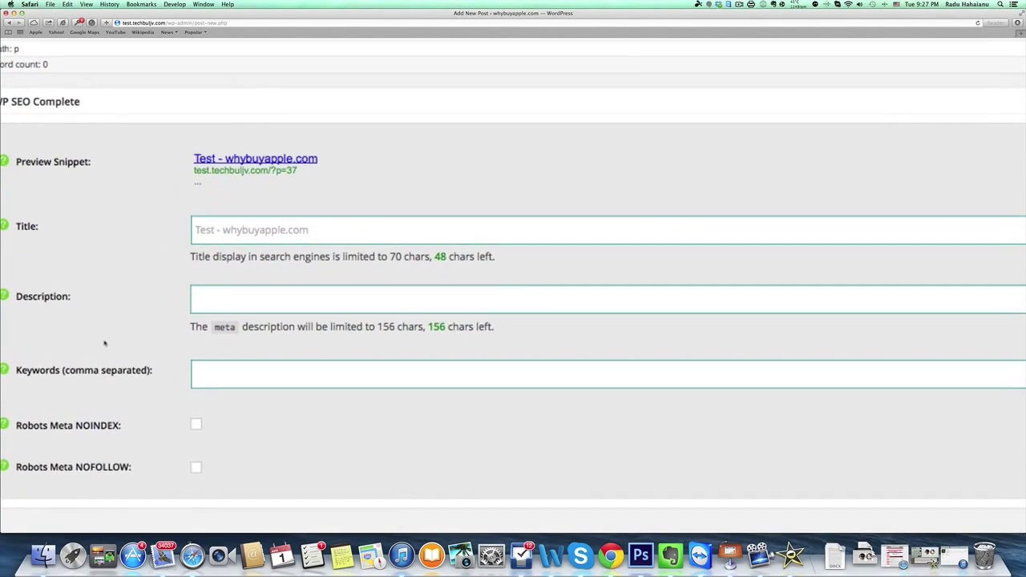
- Set SEO title 'Test', description 'How cool is this?', keyword 'test', and publish the post
text(T)
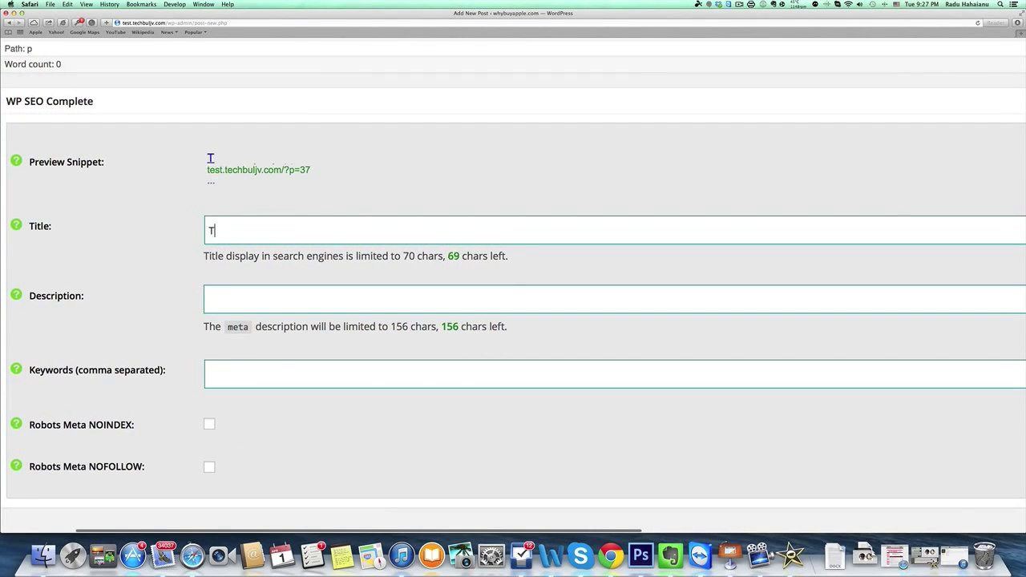
text(est)
key(Tab)
text(How coo)
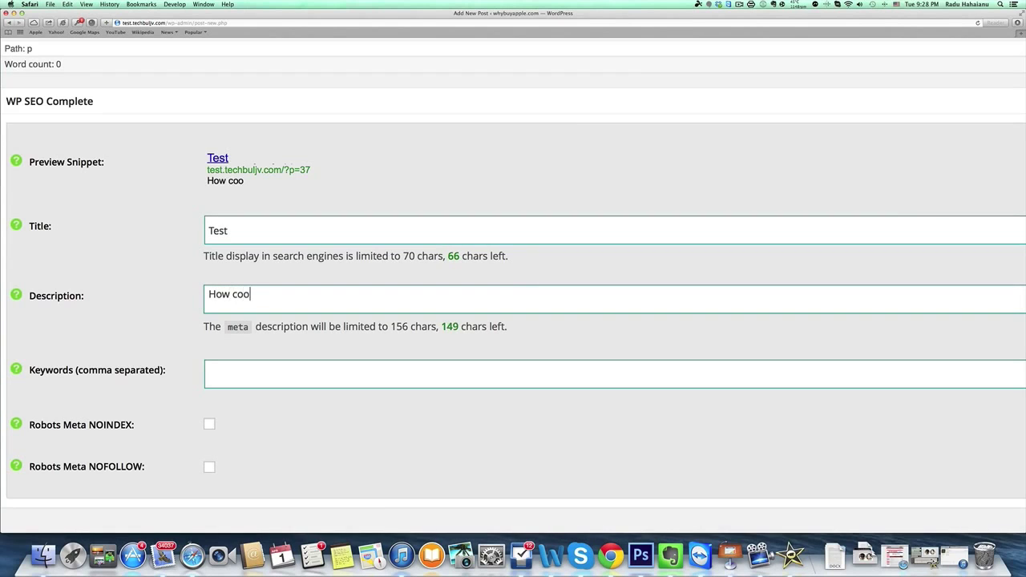
text(l is this?)
key(Tab)
text(test)
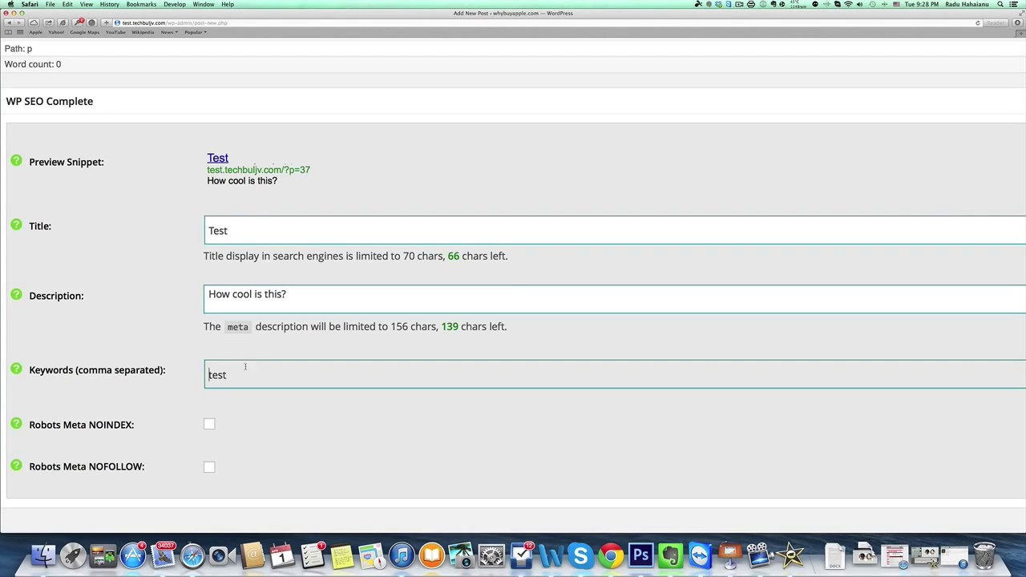
drag(210, 376, 291, 377)
click(184, 386)
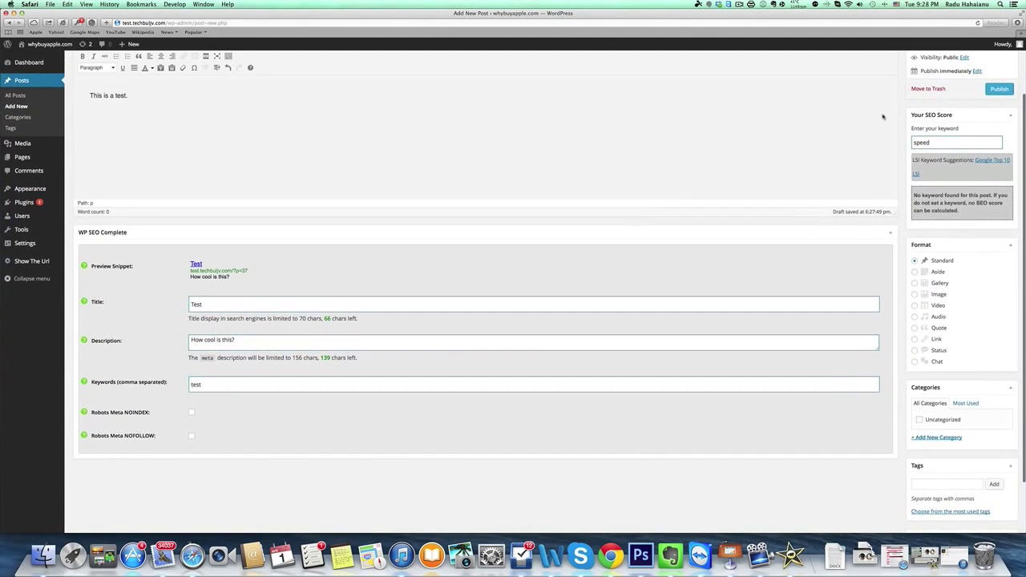
click(998, 90)
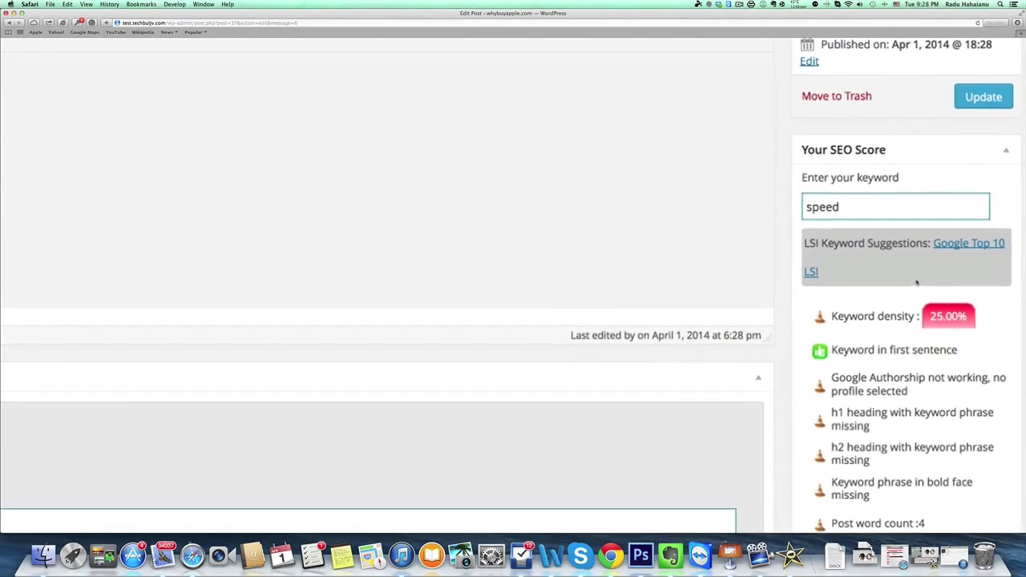
- Review the SEO checklist warnings, 25% keyword density and the 20 (BAD) score
scroll(875, 302, down, 5)
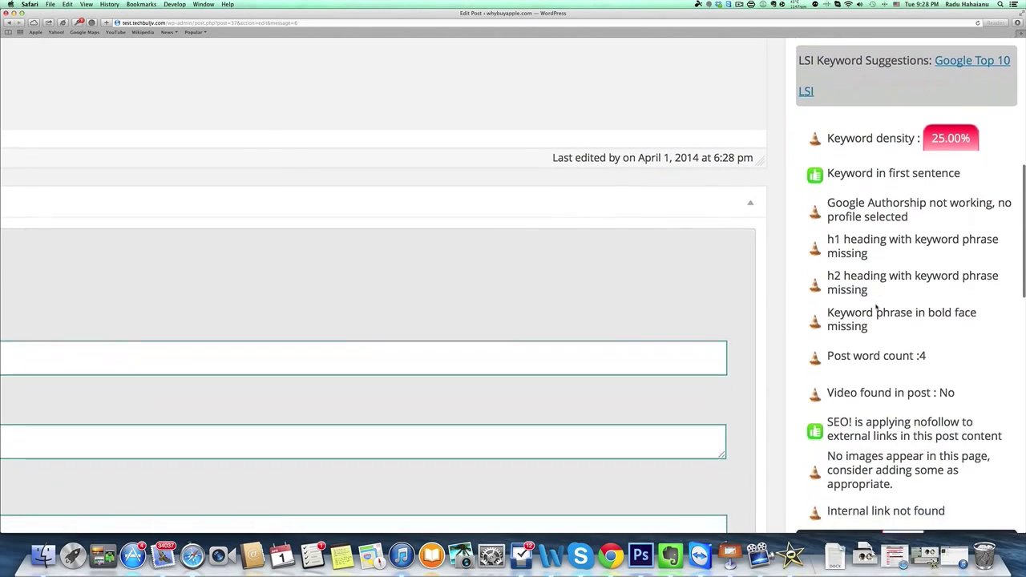
scroll(876, 307, down, 3)
scroll(842, 209, up, 1)
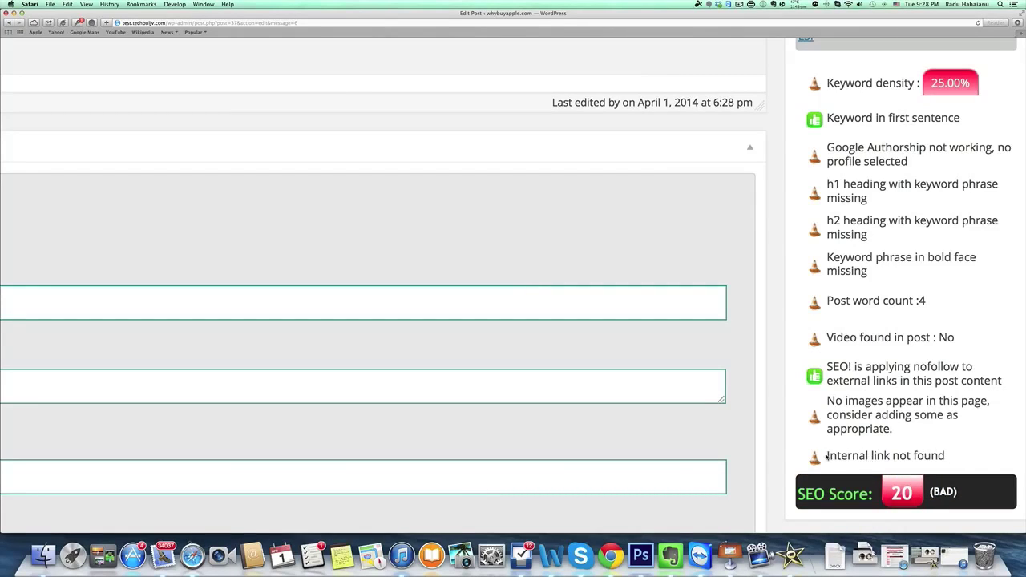
drag(826, 455, 952, 455)
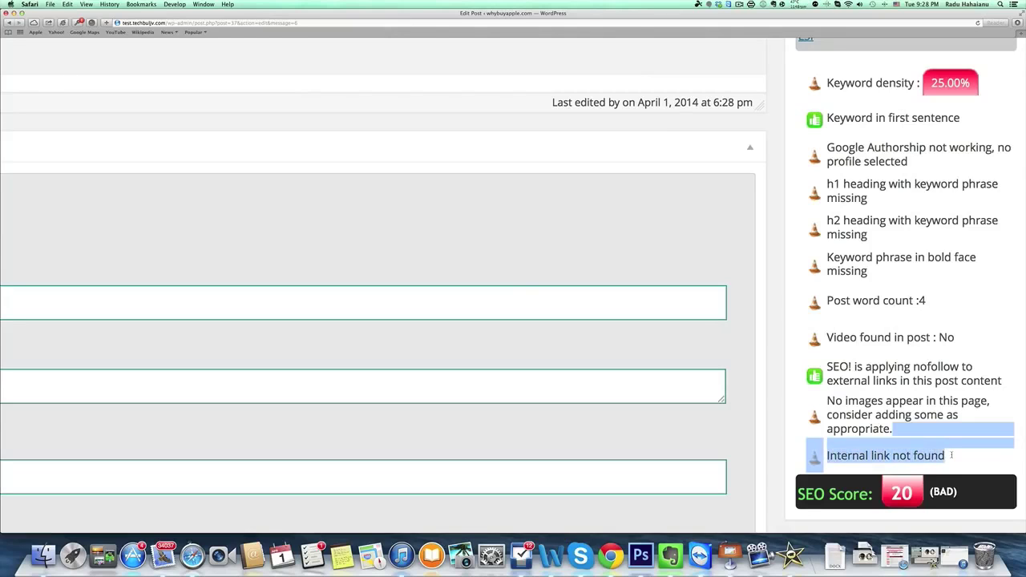
click(880, 434)
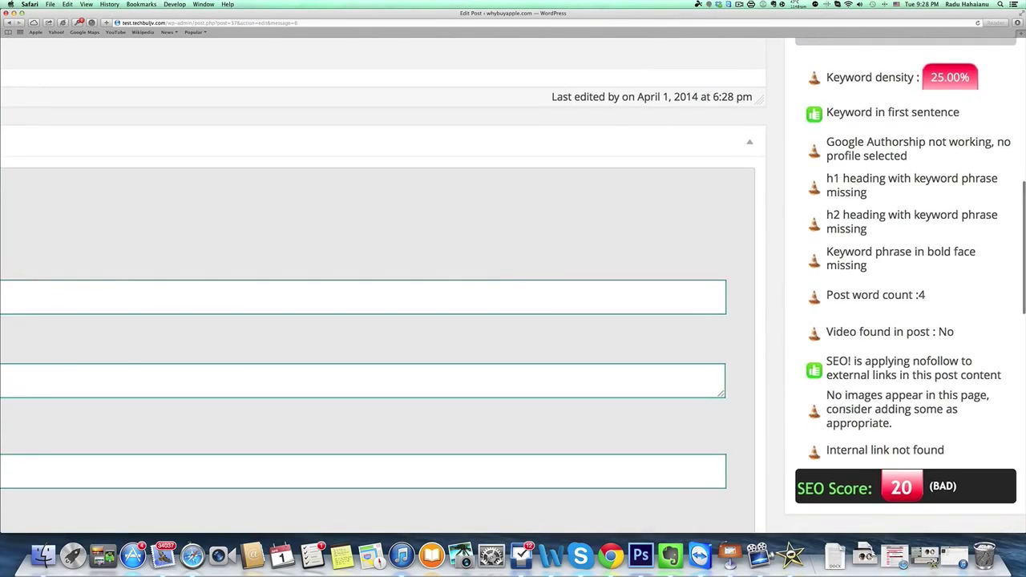
scroll(841, 413, up, 3)
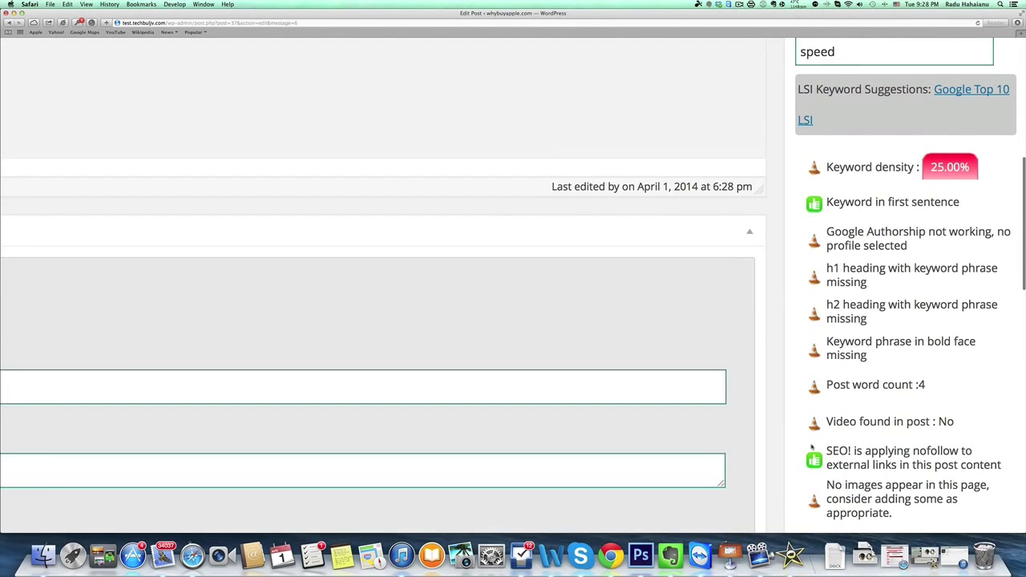
key(super+minus)
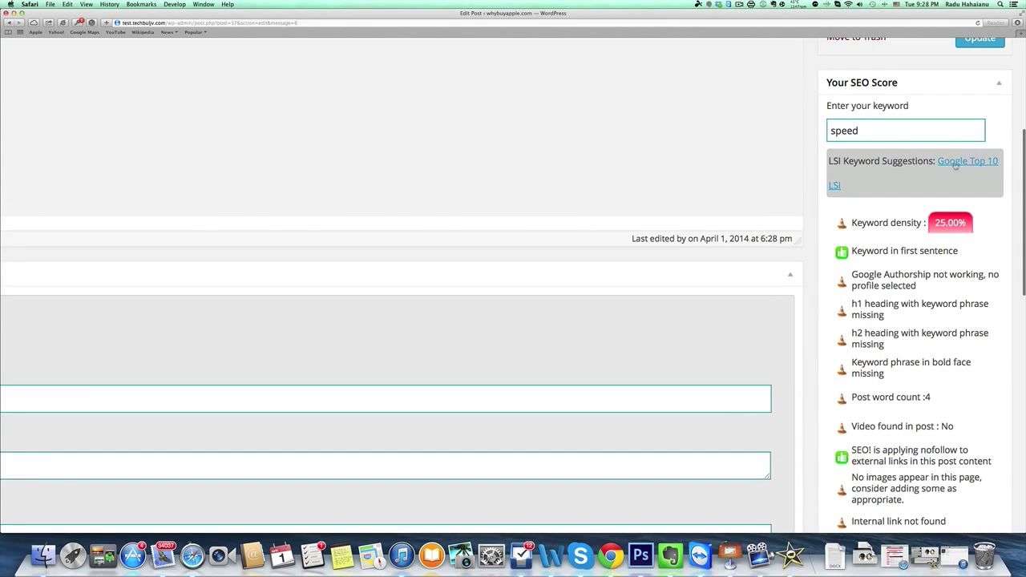
click(955, 165)
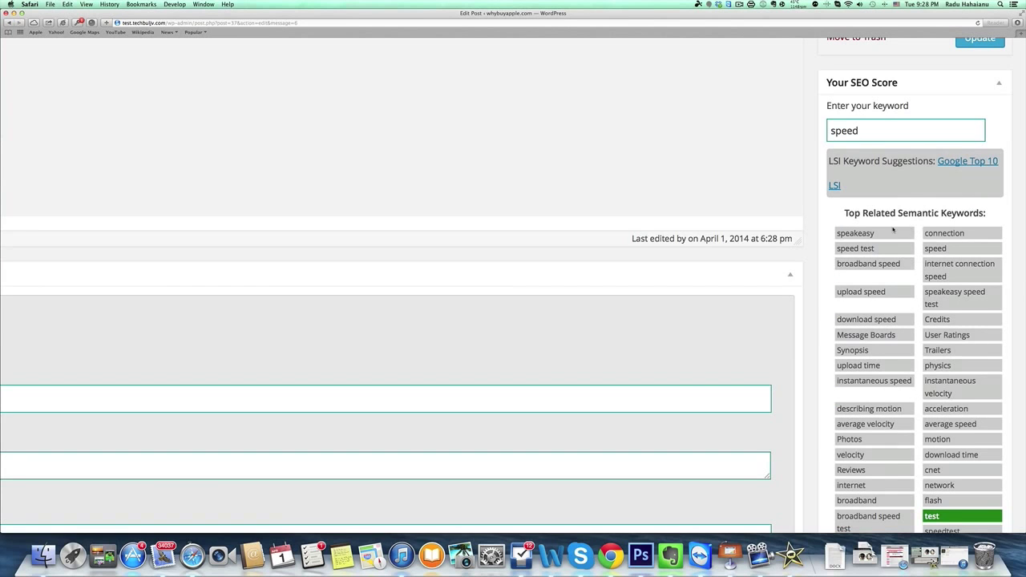
scroll(917, 233, down, 2)
key(super+plus)
scroll(892, 230, right, 2)
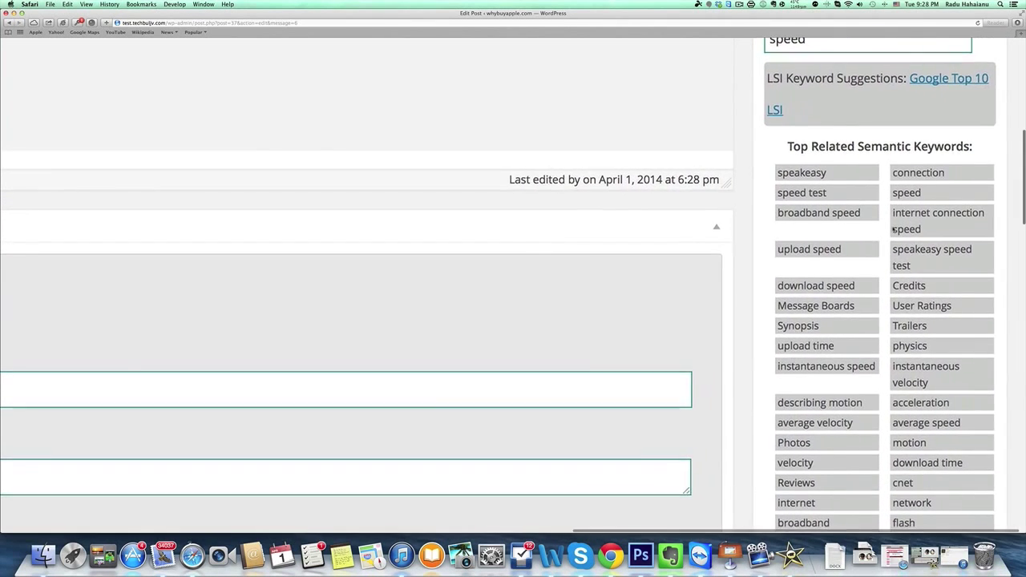
scroll(892, 230, down, 2)
scroll(892, 230, down, 3)
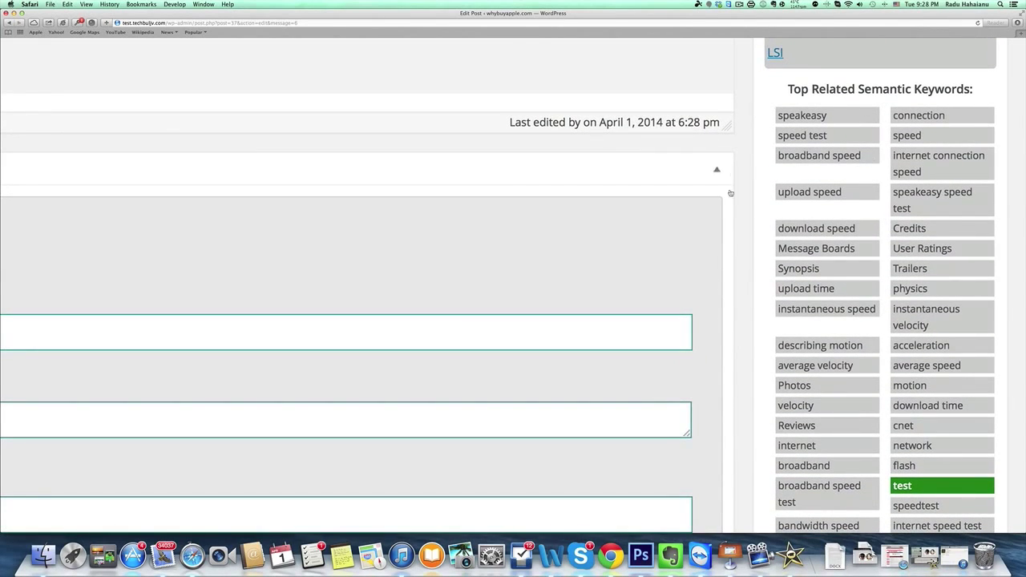
scroll(886, 310, down, 5)
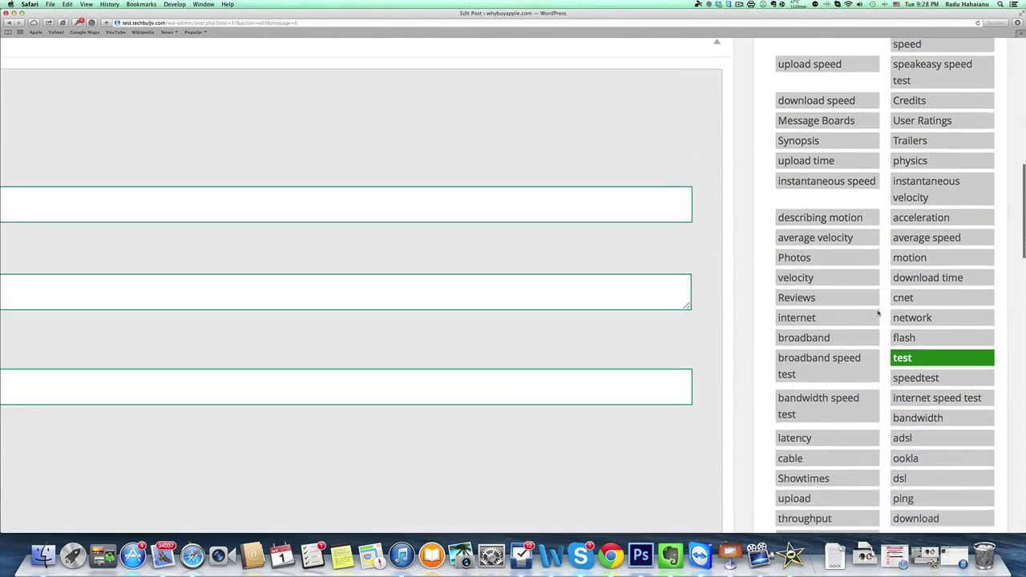
scroll(882, 313, down, 3)
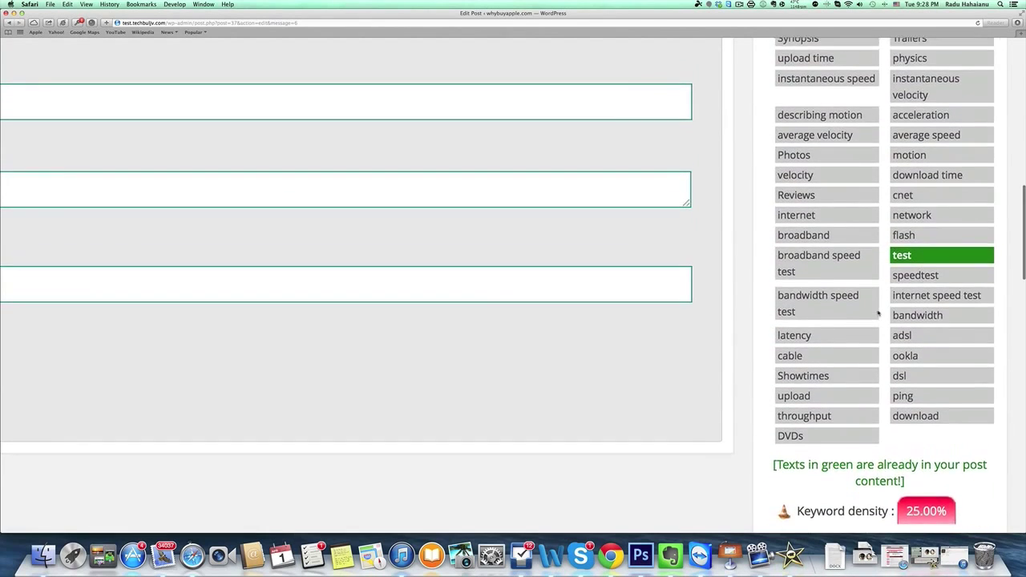
scroll(879, 313, up, 5)
scroll(878, 313, up, 3)
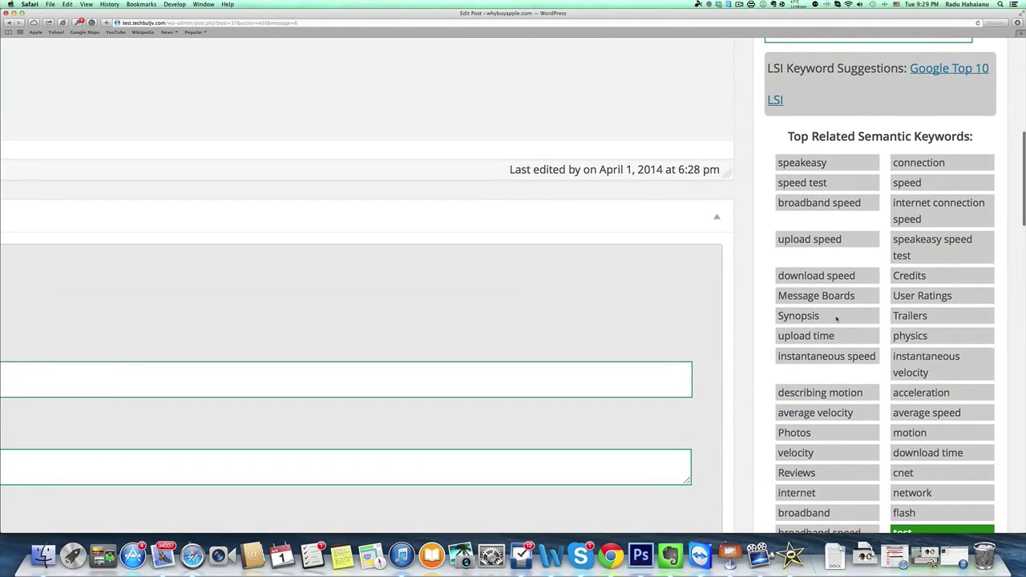
scroll(837, 319, down, 5)
scroll(624, 323, left, 3)
scroll(617, 320, left, 2)
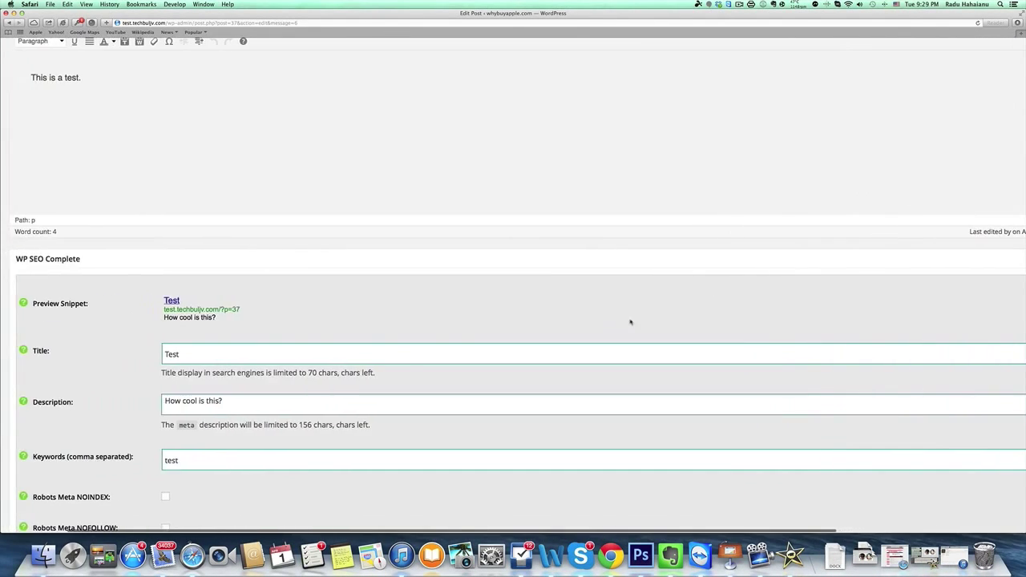
scroll(629, 320, left, 2)
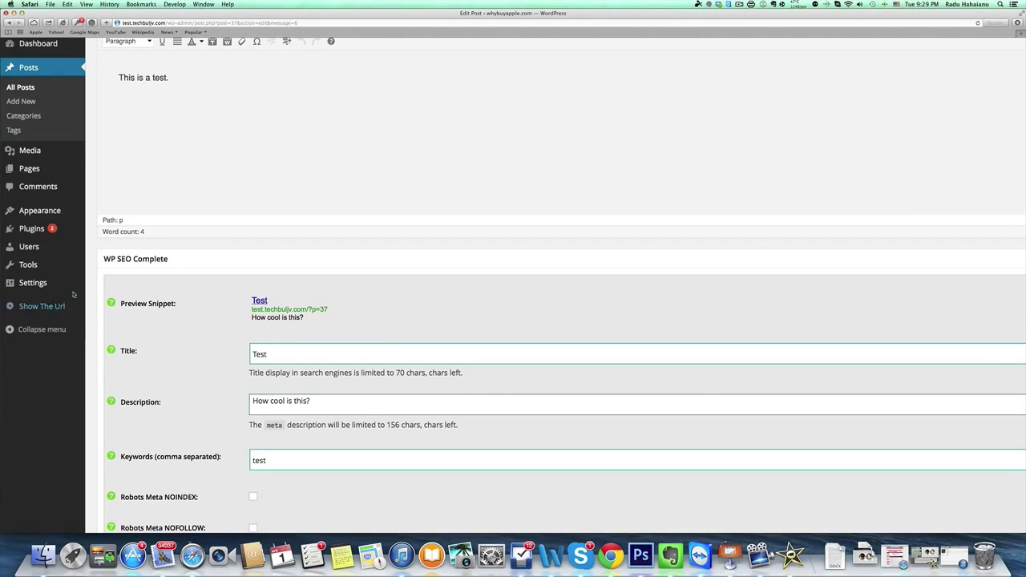
mouse_move(33, 283)
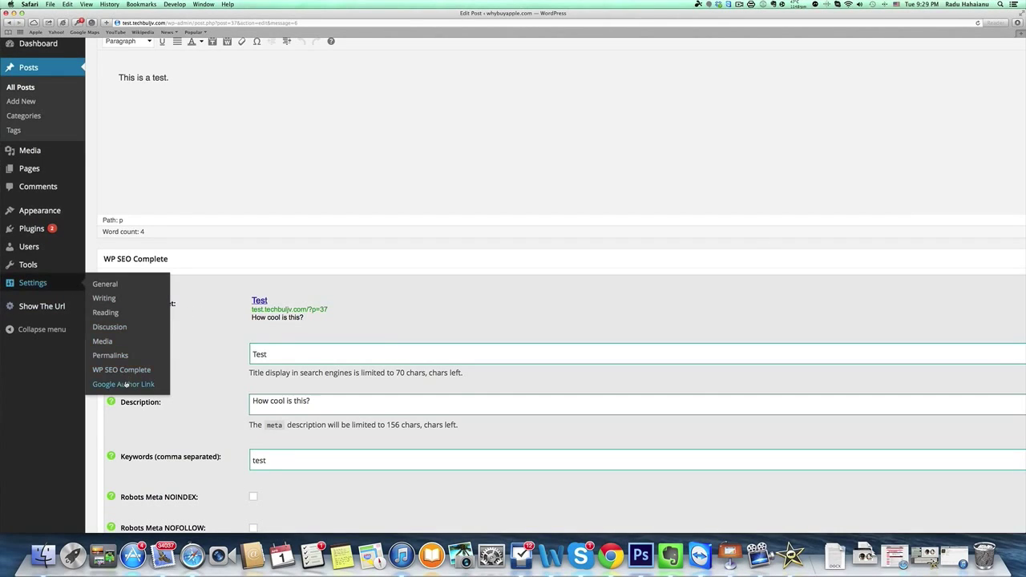
click(126, 384)
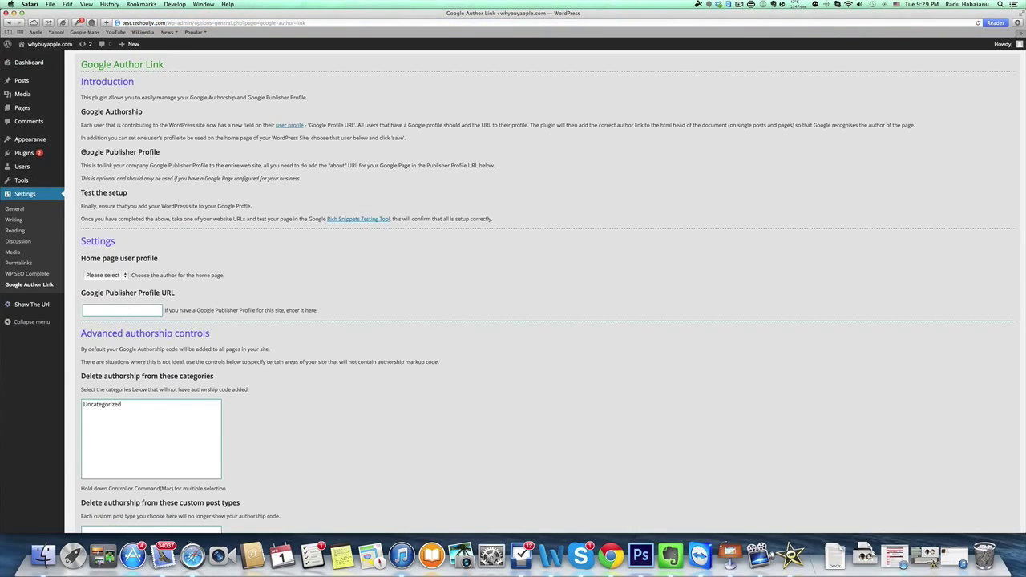
- Scroll through the Google Author Link authorship settings page
scroll(83, 151, up, 5)
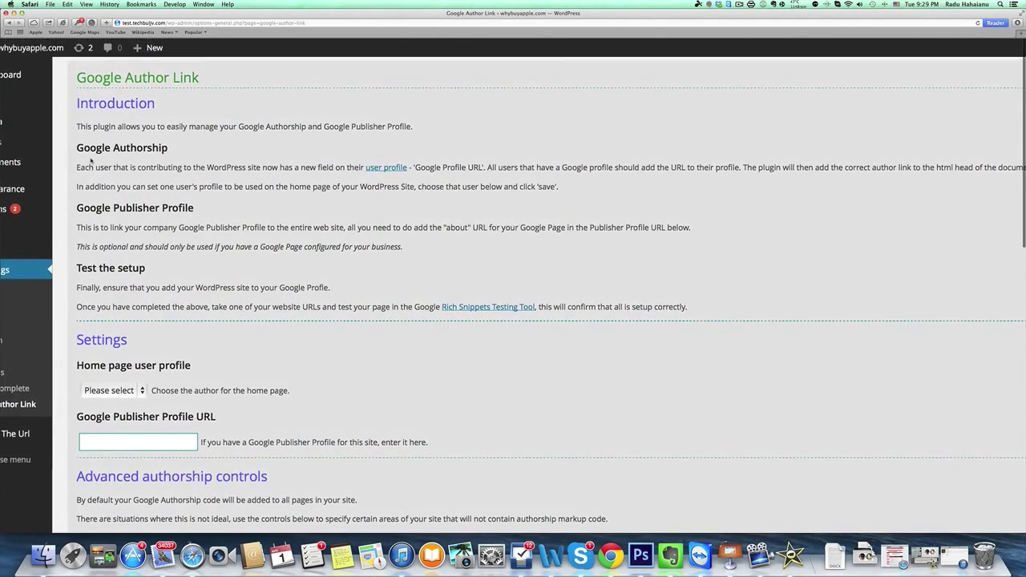
scroll(91, 161, down, 1)
scroll(91, 161, down, 1)
scroll(91, 160, down, 1)
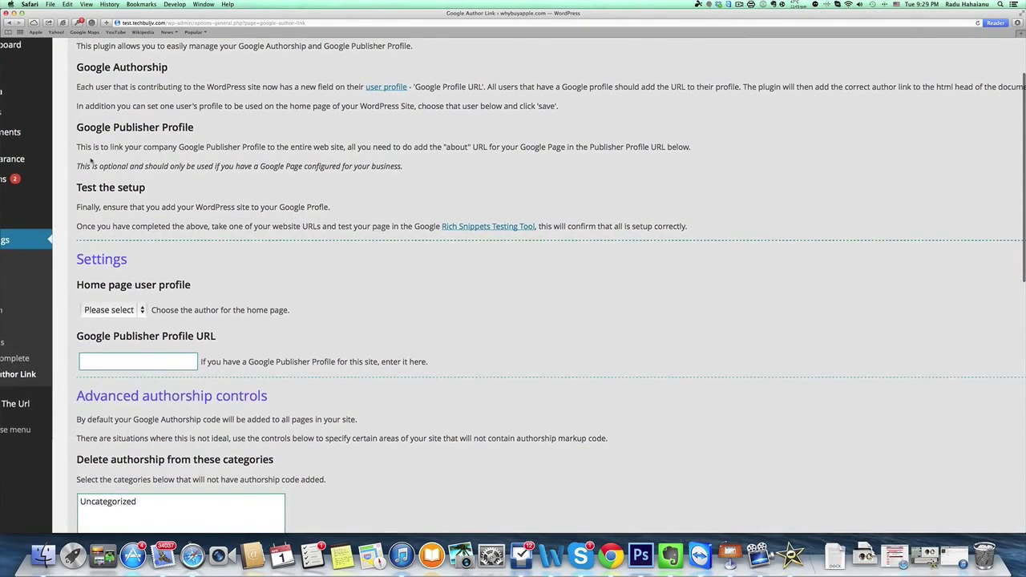
scroll(91, 160, down, 1)
scroll(91, 160, down, 1)
scroll(92, 160, down, 1)
scroll(91, 158, down, 1)
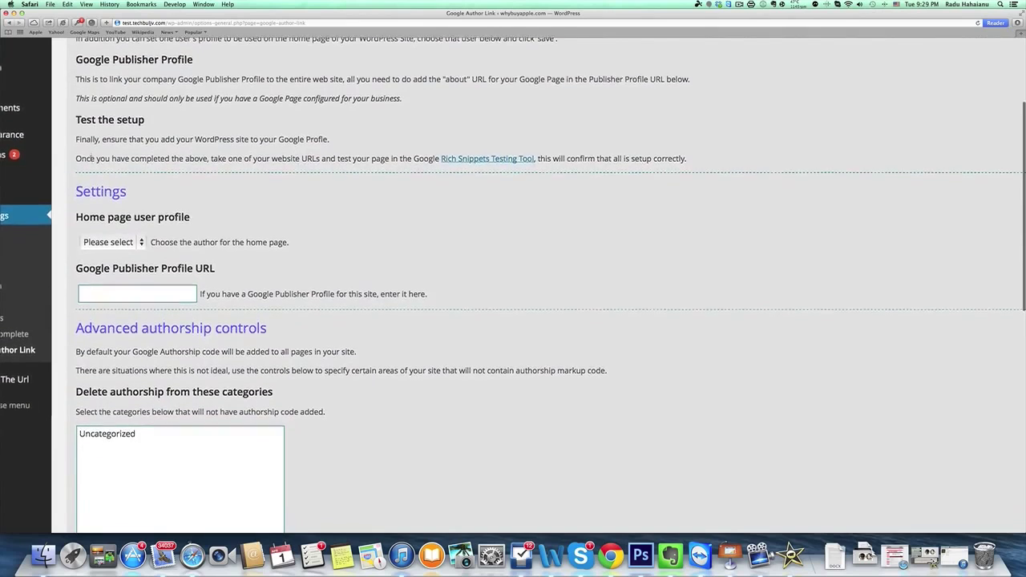
scroll(92, 158, down, 1)
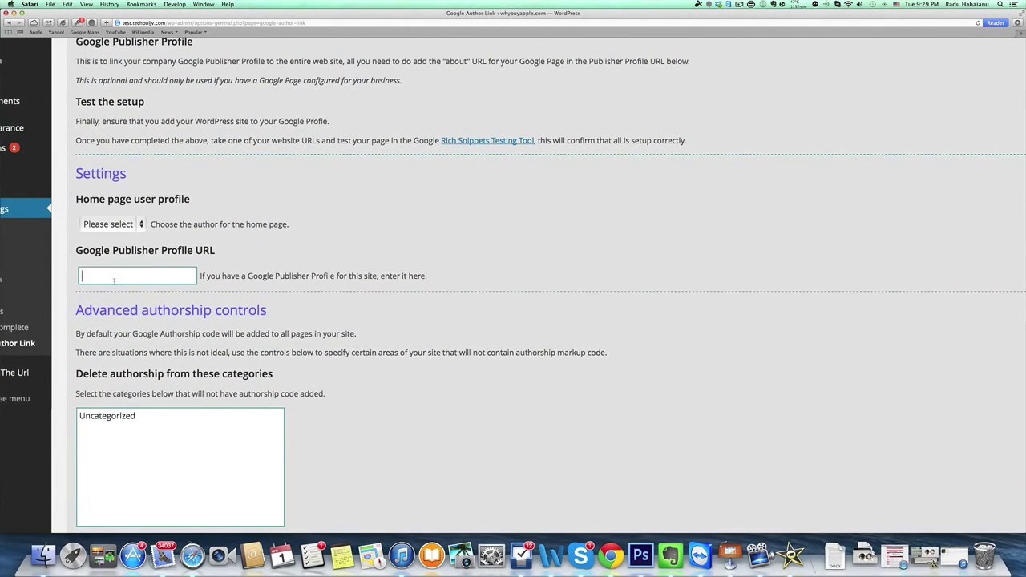
scroll(114, 281, down, 1)
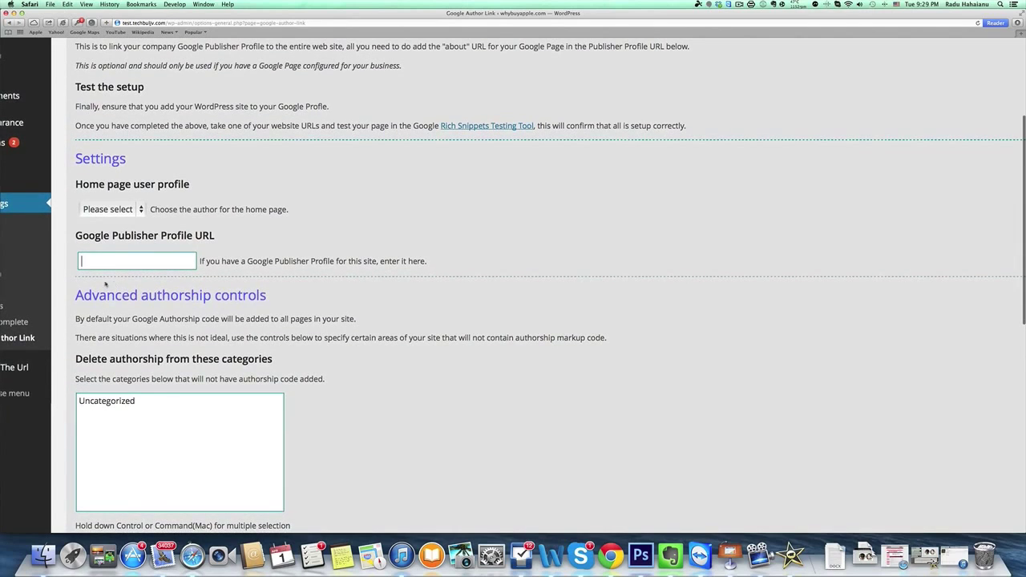
scroll(114, 283, left, 3)
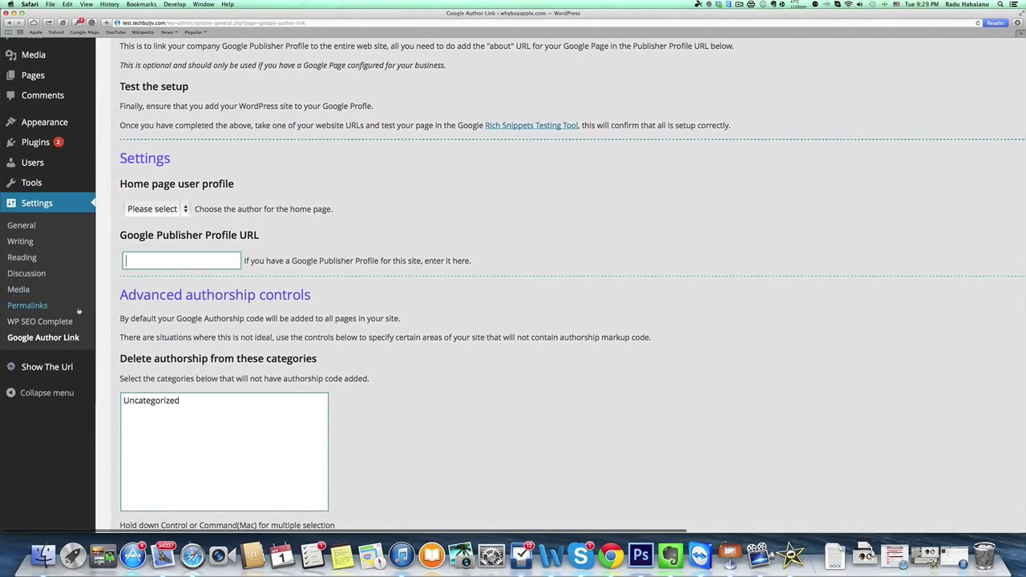
click(73, 320)
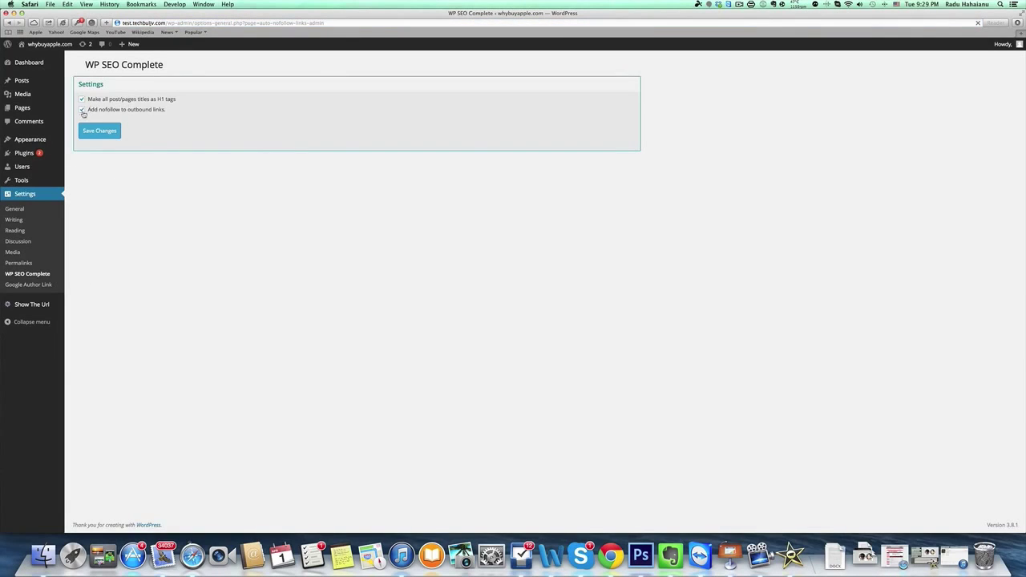
- Toggle the 'Add nofollow to outbound links' checkbox in WP SEO Complete settings
click(81, 110)
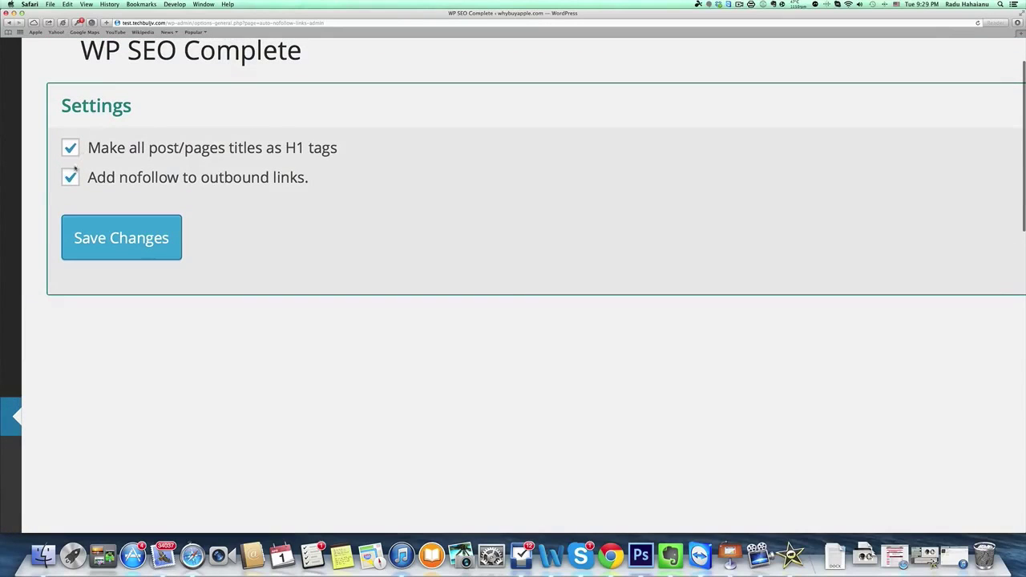
click(72, 174)
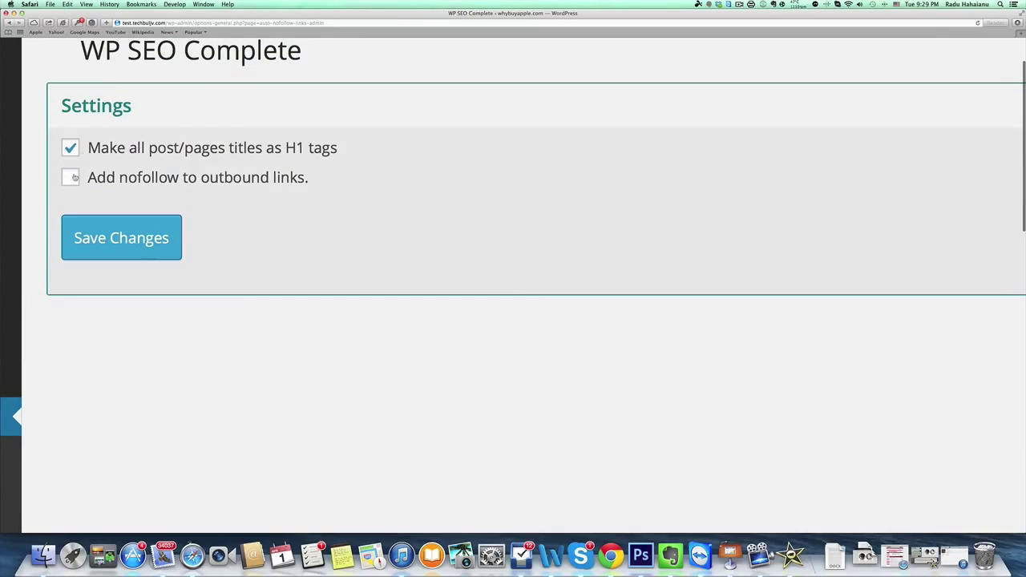